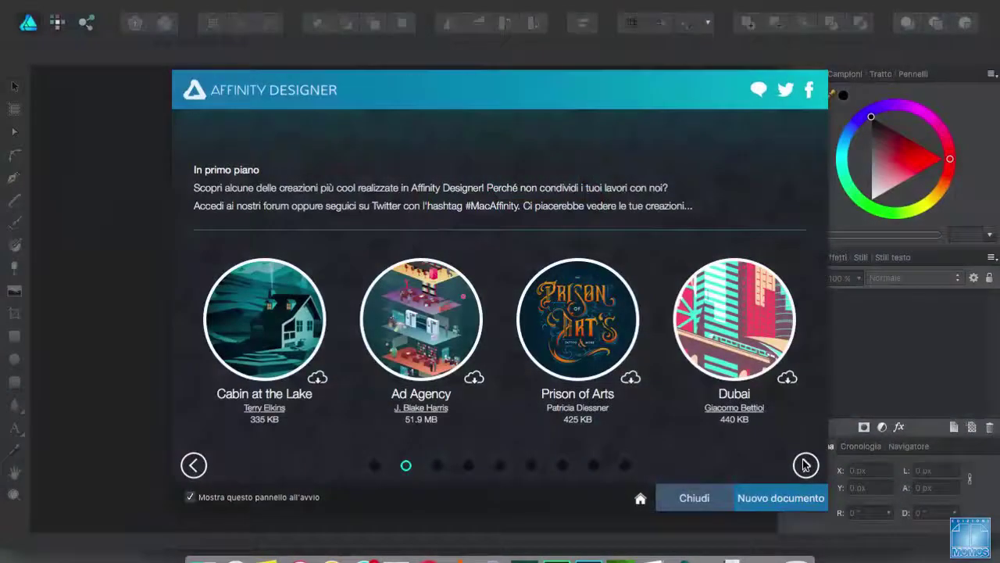
Page through three screens of featured sample artworks on the welcome panel.
{"action": "left_click", "coordinate": [805, 464]}
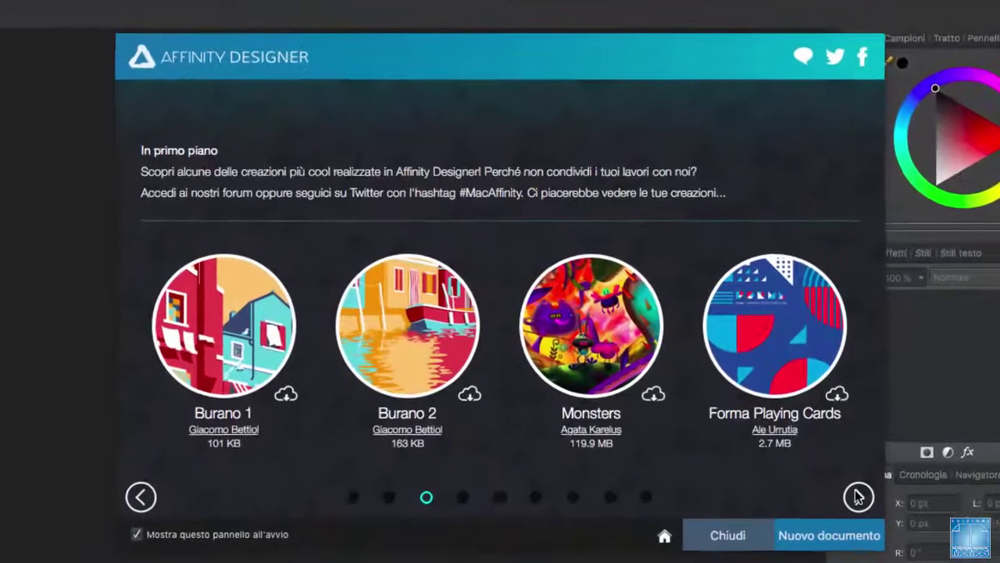
{"action": "left_click", "coordinate": [867, 502]}
{"action": "left_click", "coordinate": [867, 502]}
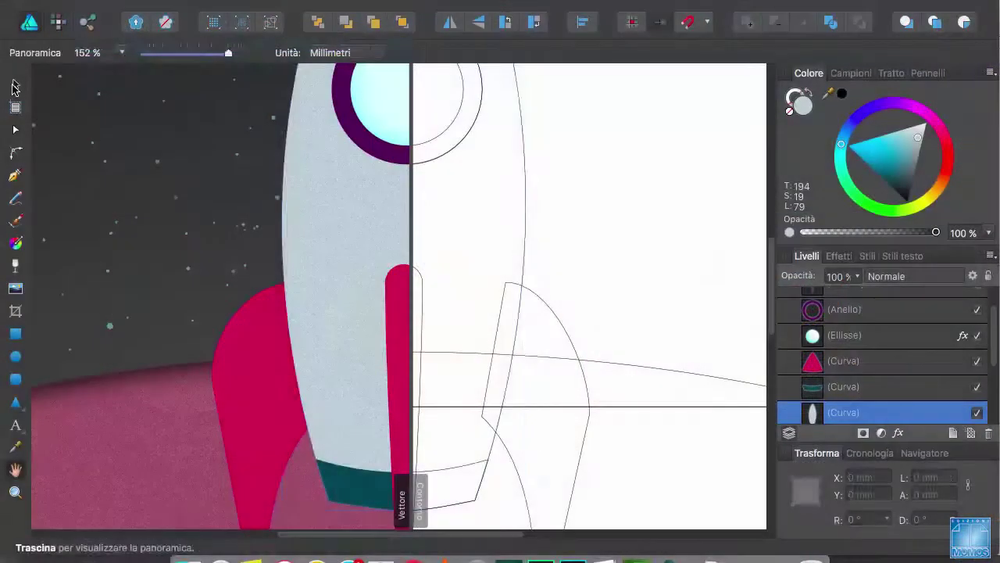
Show most of the rocket in split outline view and dock the Layers and Colour panels.
{"action": "key", "text": "v"}
{"action": "mouse_move", "coordinate": [412, 307]}
{"action": "left_mouse_down"}
{"action": "mouse_move", "coordinate": [598, 313]}
{"action": "mouse_move", "coordinate": [215, 319]}
{"action": "mouse_move", "coordinate": [620, 324]}
{"action": "mouse_move", "coordinate": [310, 297]}
{"action": "left_mouse_up"}
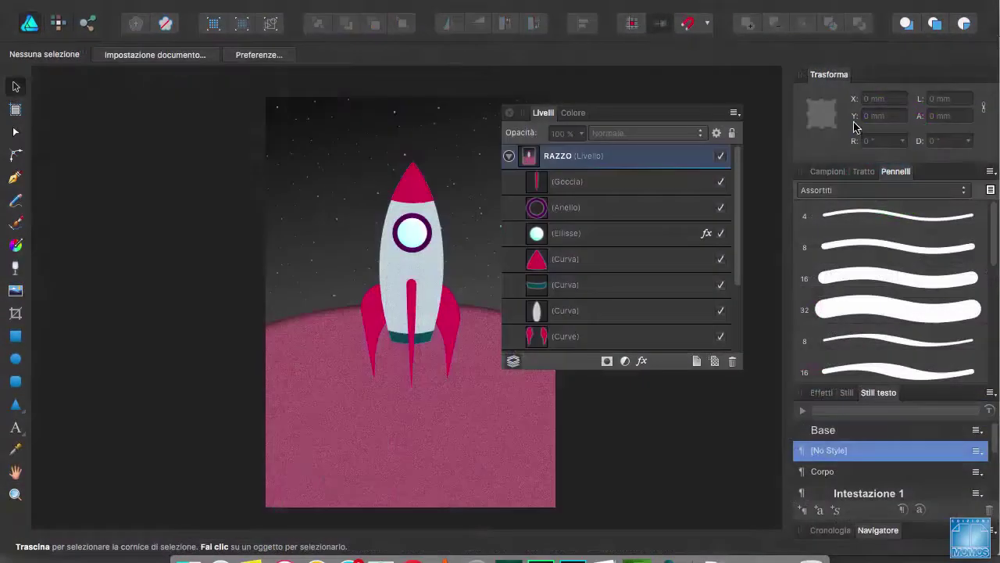
{"action": "left_click_drag", "start_coordinate": [549, 115], "coordinate": [839, 92]}
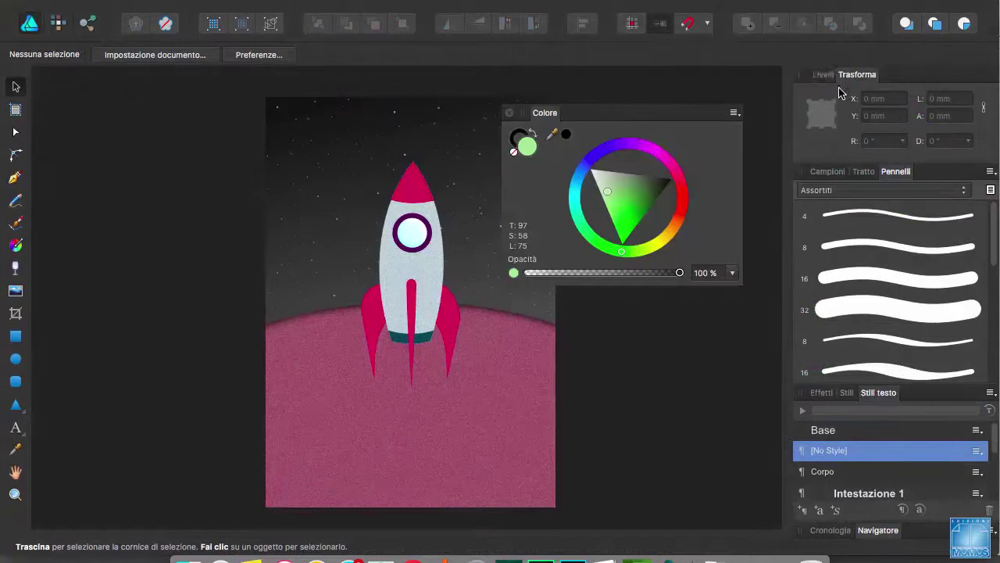
{"action": "left_click_drag", "start_coordinate": [547, 116], "coordinate": [844, 81]}
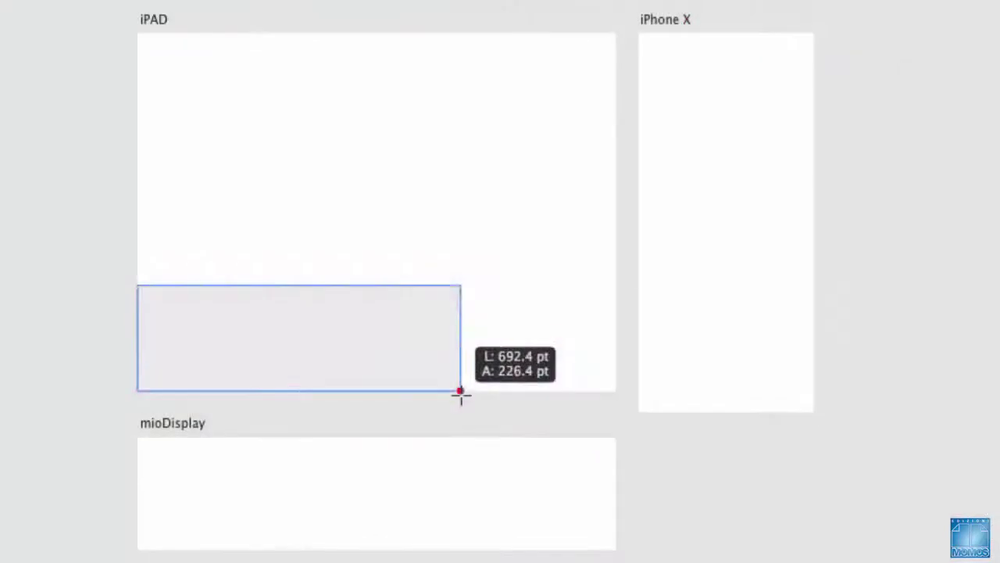
Draw a rectangle on the iPad artboard, snap the grey rectangle into place, and widen the grid gutter to 7,6 mm.
{"action": "left_click_drag", "start_coordinate": [461, 403], "coordinate": [461, 390]}
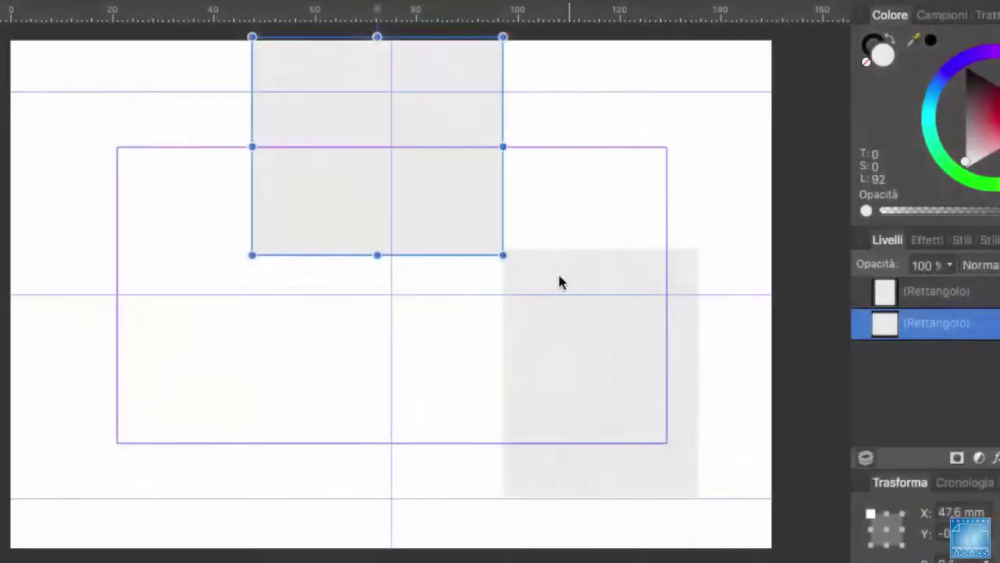
{"action": "left_click_drag", "start_coordinate": [558, 281], "coordinate": [554, 289]}
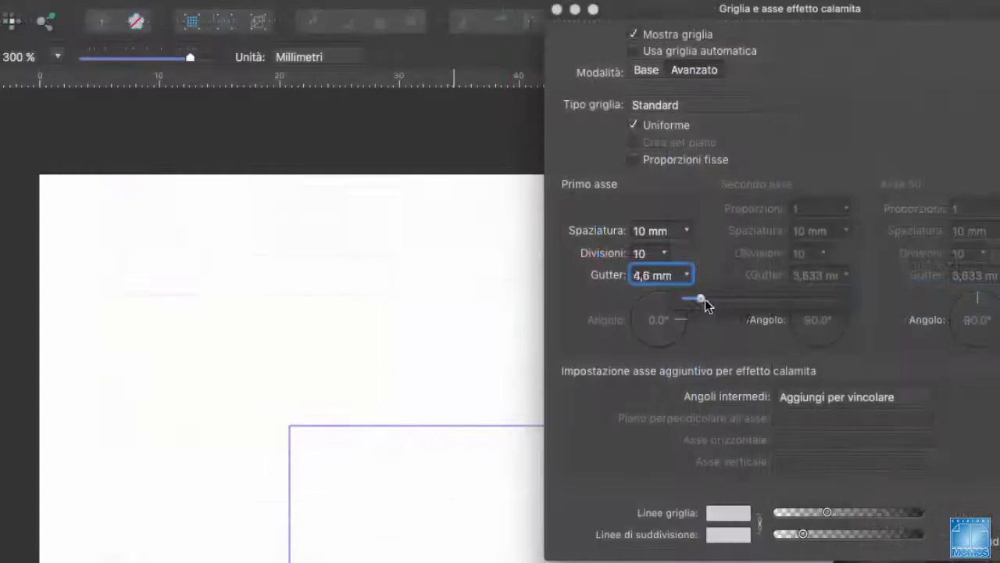
{"action": "left_click_drag", "start_coordinate": [705, 299], "coordinate": [715, 298]}
Cycle the grid type through 2:1 Isometrica, Sinistra trimetrica and Triangolare.
{"action": "left_click", "coordinate": [703, 104]}
{"action": "left_click", "coordinate": [697, 131]}
{"action": "left_click", "coordinate": [697, 105]}
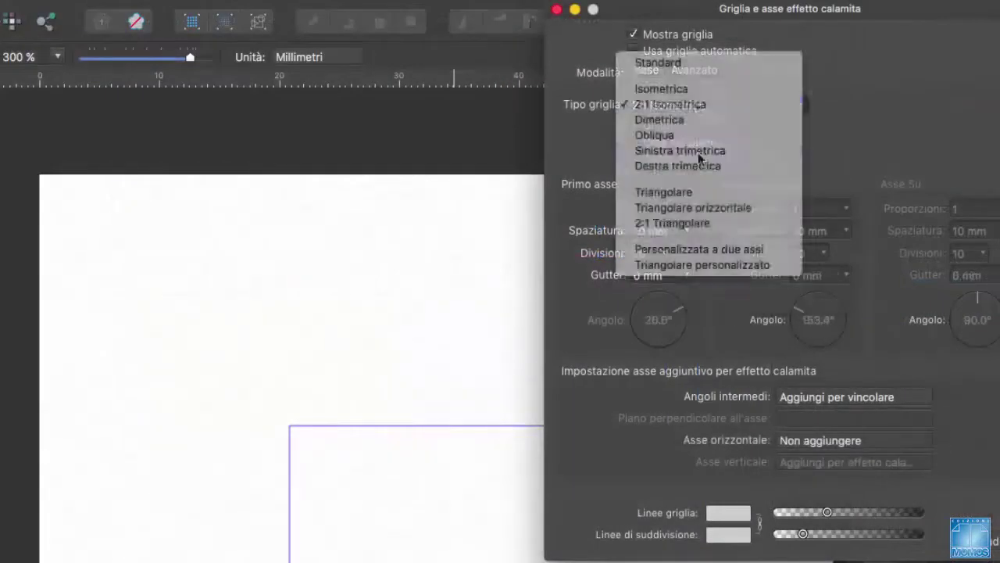
{"action": "left_click", "coordinate": [698, 152]}
{"action": "left_click", "coordinate": [701, 104]}
{"action": "key", "text": "Escape"}
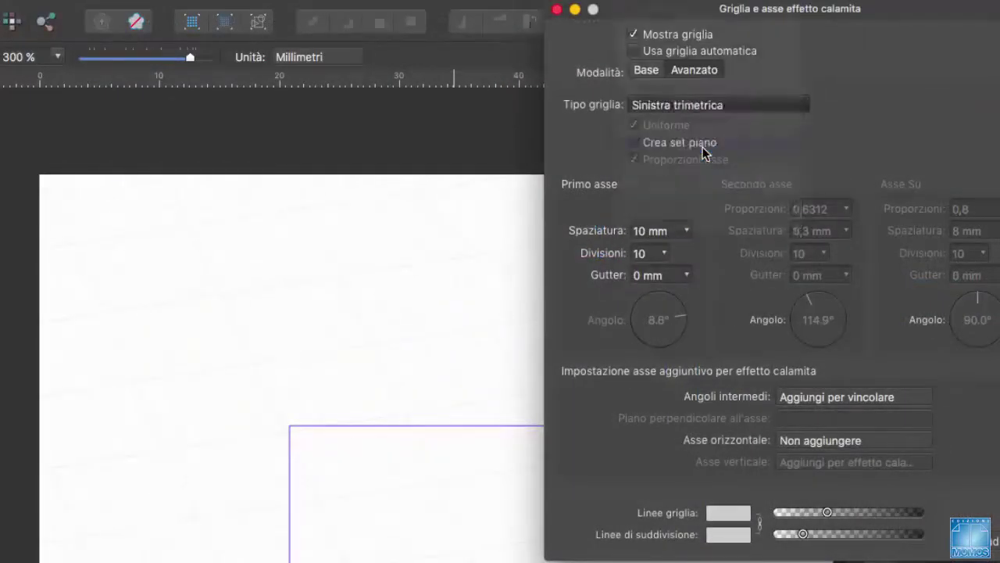
{"action": "left_click", "coordinate": [701, 105]}
{"action": "left_click", "coordinate": [701, 151]}
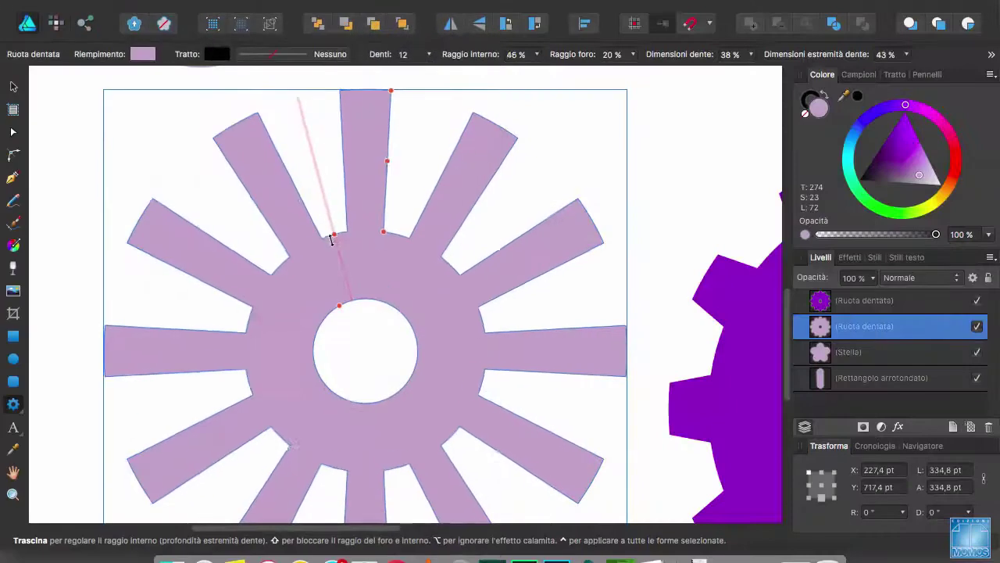
Raise the gear's inner radius to about 65% and draw a smooth four-node wave below the zigzag.
{"action": "left_click_drag", "start_coordinate": [331, 239], "coordinate": [331, 179]}
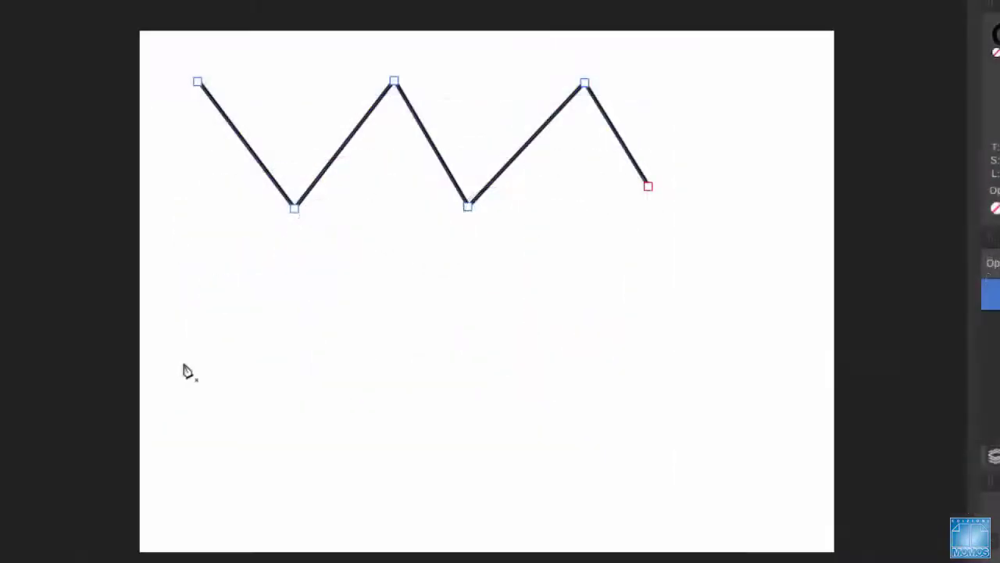
{"action": "left_click_drag", "start_coordinate": [184, 361], "coordinate": [237, 282]}
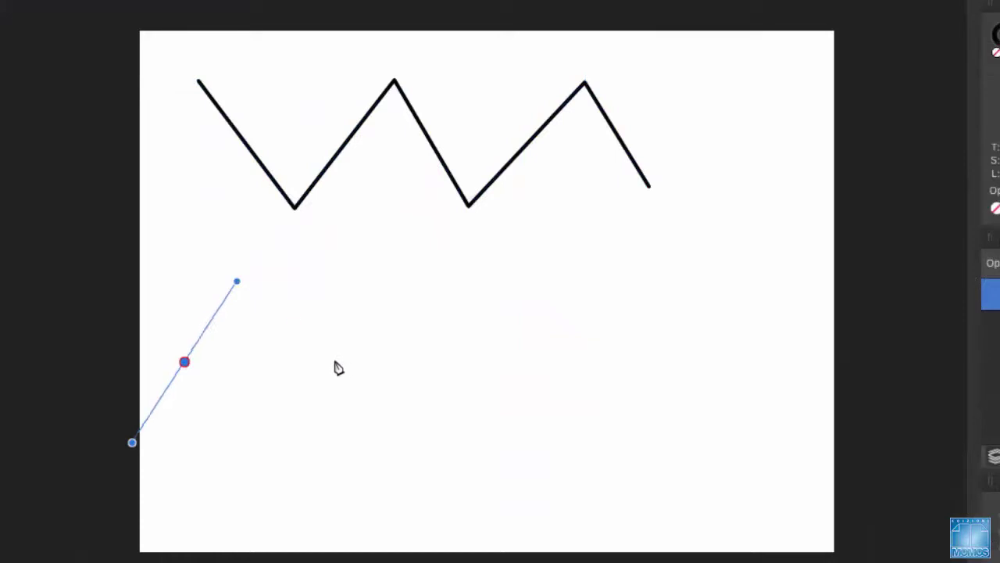
{"action": "left_click_drag", "start_coordinate": [325, 354], "coordinate": [365, 451]}
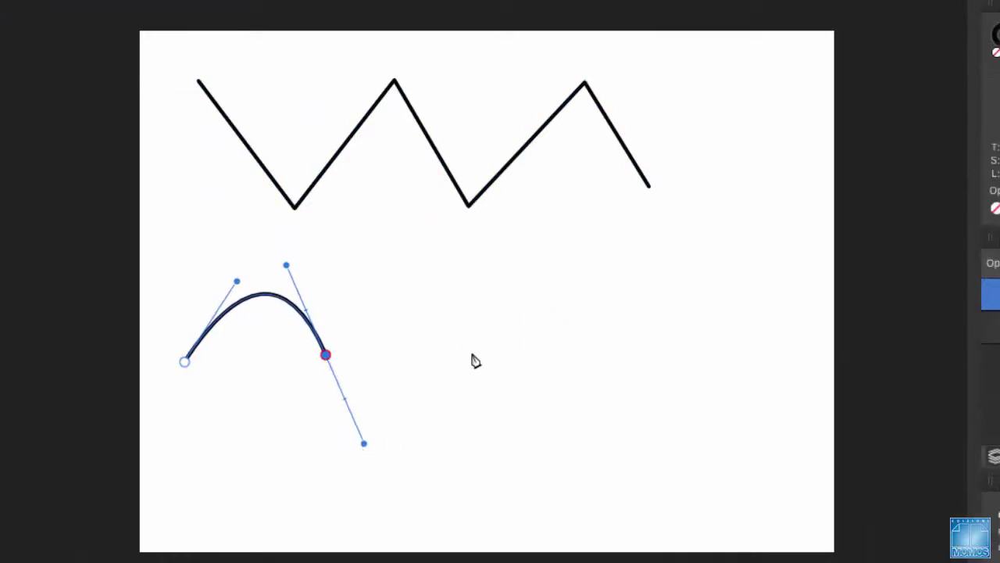
{"action": "left_click_drag", "start_coordinate": [473, 352], "coordinate": [510, 274]}
{"action": "left_click_drag", "start_coordinate": [653, 356], "coordinate": [691, 447]}
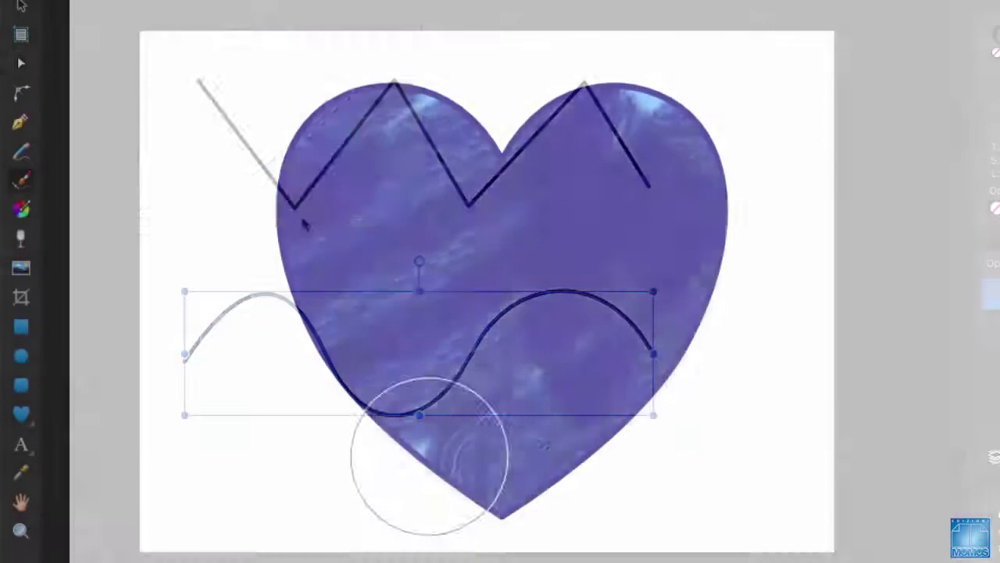
Paint red brush strokes across the heart.
{"action": "mouse_move", "coordinate": [670, 286]}
{"action": "left_mouse_down"}
{"action": "mouse_move", "coordinate": [594, 239]}
{"action": "mouse_move", "coordinate": [419, 230]}
{"action": "mouse_move", "coordinate": [439, 115]}
{"action": "mouse_move", "coordinate": [302, 138]}
{"action": "mouse_move", "coordinate": [300, 429]}
{"action": "mouse_move", "coordinate": [518, 197]}
{"action": "mouse_move", "coordinate": [621, 113]}
{"action": "mouse_move", "coordinate": [695, 290]}
{"action": "mouse_move", "coordinate": [540, 458]}
{"action": "mouse_move", "coordinate": [715, 362]}
{"action": "left_mouse_up"}
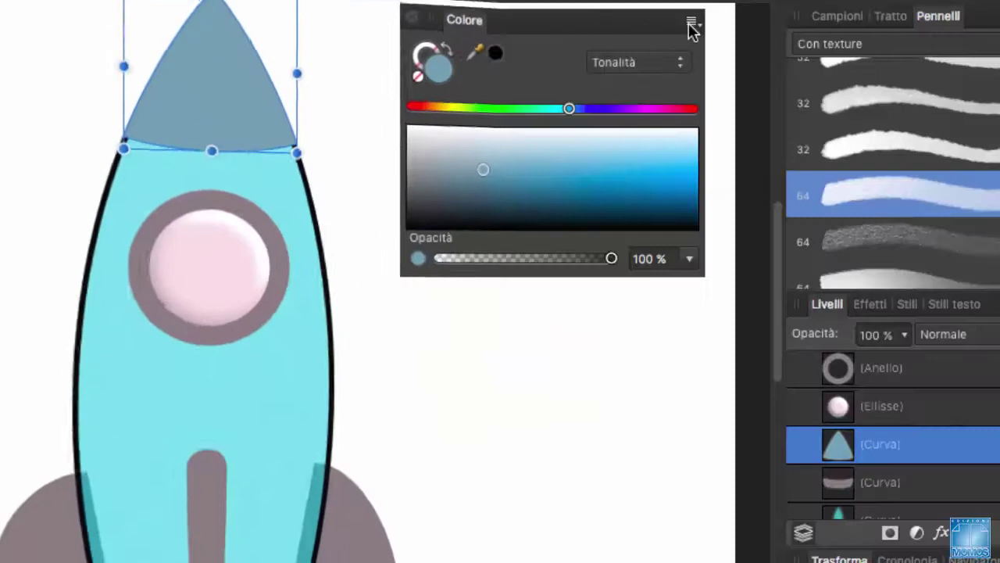
{"action": "left_click", "coordinate": [691, 21]}
{"action": "key", "text": "Escape"}
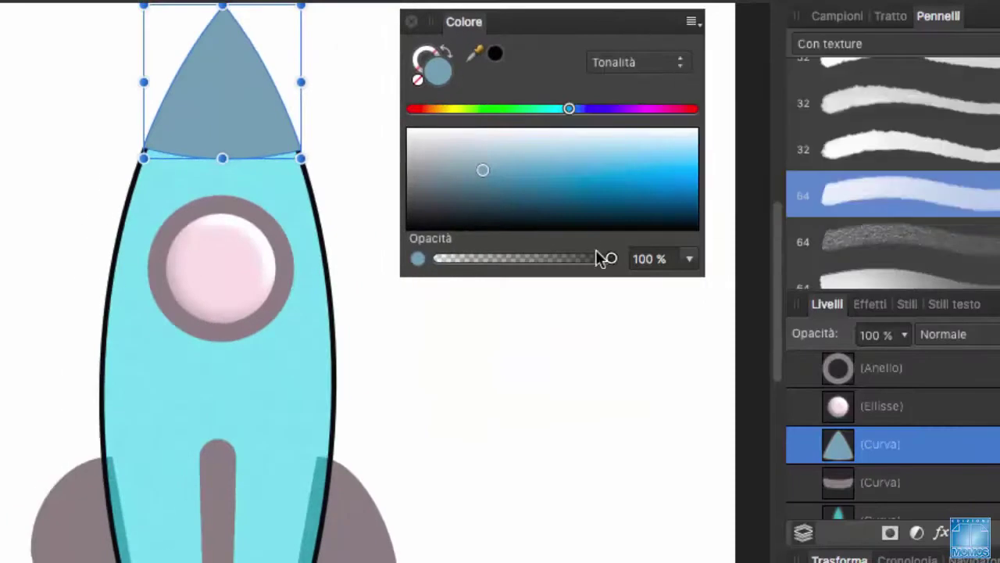
Set the cone to 90% opacity with 73% noise, and switch the colour picker to hue-only mode.
{"action": "mouse_move", "coordinate": [611, 259]}
{"action": "left_mouse_down"}
{"action": "mouse_move", "coordinate": [509, 258]}
{"action": "mouse_move", "coordinate": [594, 258]}
{"action": "left_mouse_up"}
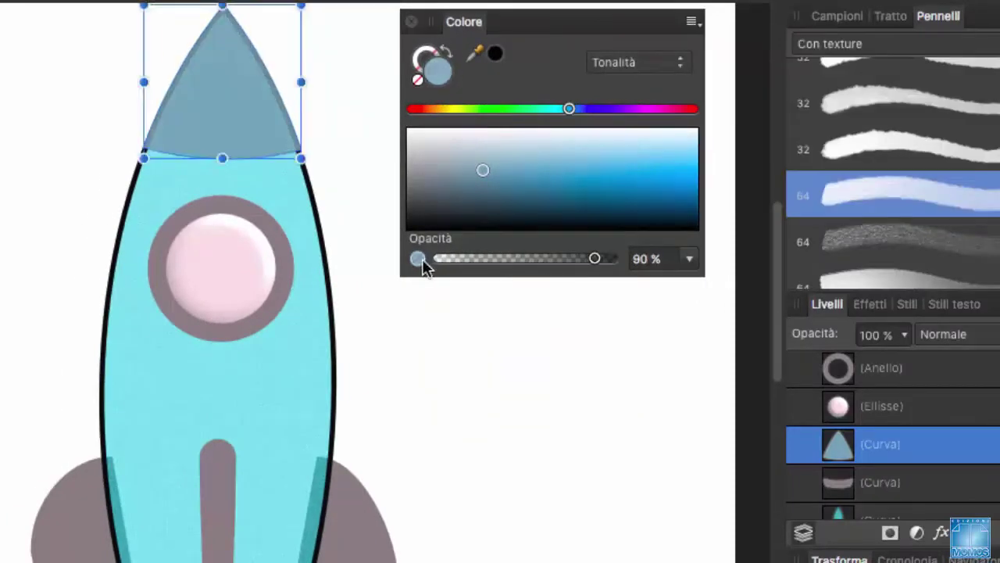
{"action": "left_click", "coordinate": [418, 259]}
{"action": "left_click_drag", "start_coordinate": [440, 259], "coordinate": [565, 258]}
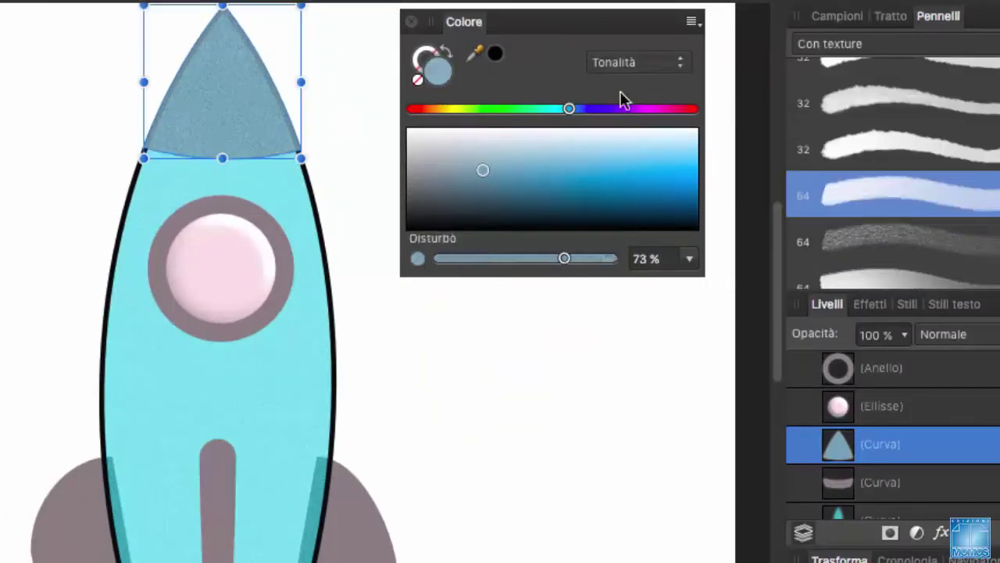
{"action": "left_click", "coordinate": [692, 22]}
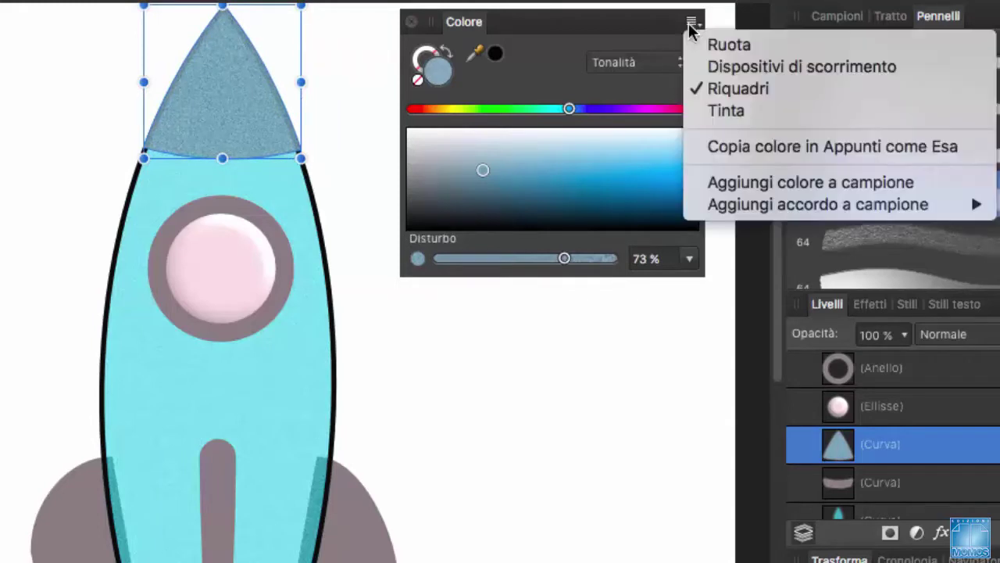
{"action": "left_click", "coordinate": [730, 112]}
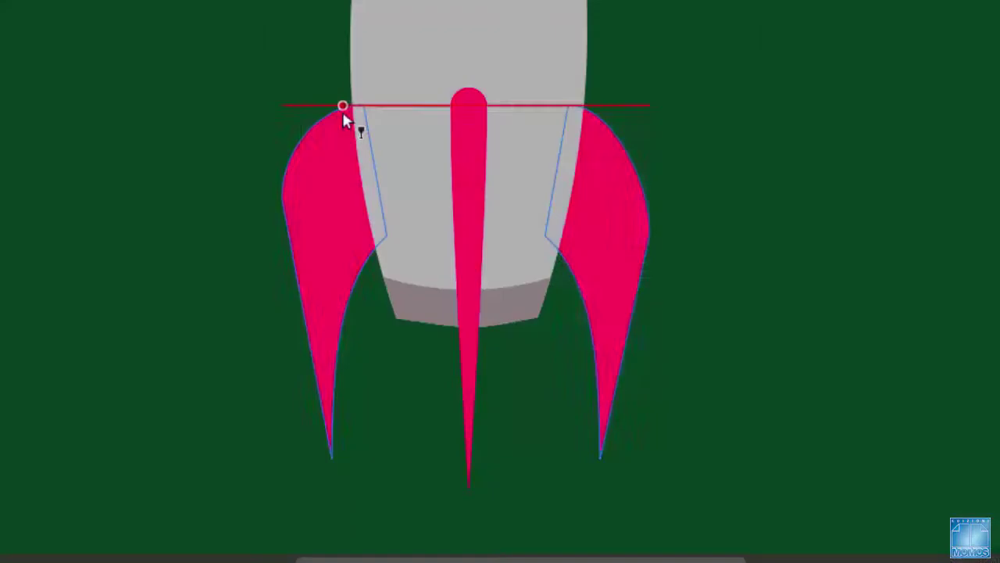
Give the fins a vertical pink-to-dark gradient, move the blue arc beside the triangle, and make the smileys orange.
{"action": "left_click_drag", "start_coordinate": [344, 118], "coordinate": [333, 446]}
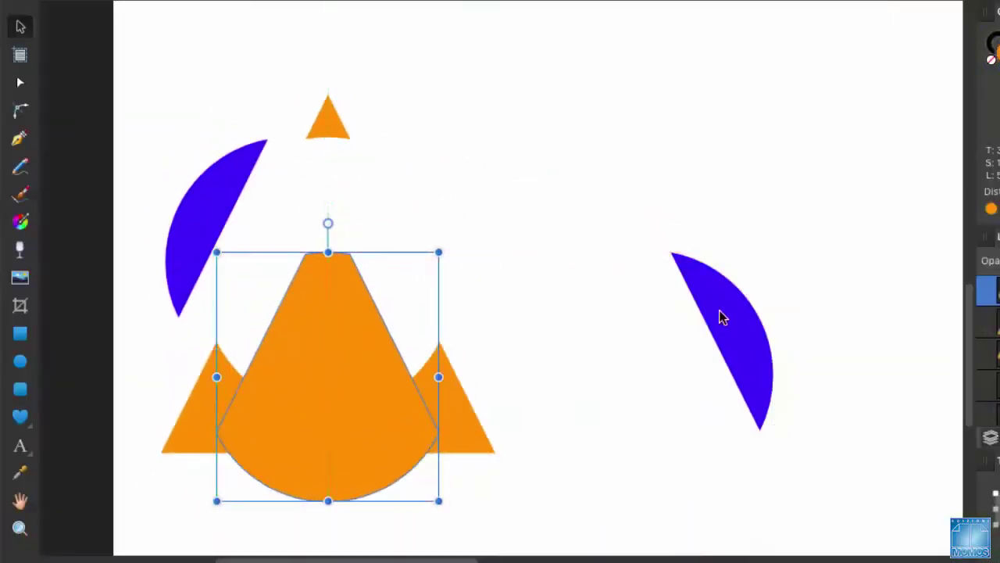
{"action": "mouse_move", "coordinate": [719, 317]}
{"action": "left_mouse_down"}
{"action": "mouse_move", "coordinate": [424, 216]}
{"action": "mouse_move", "coordinate": [411, 203]}
{"action": "left_mouse_up"}
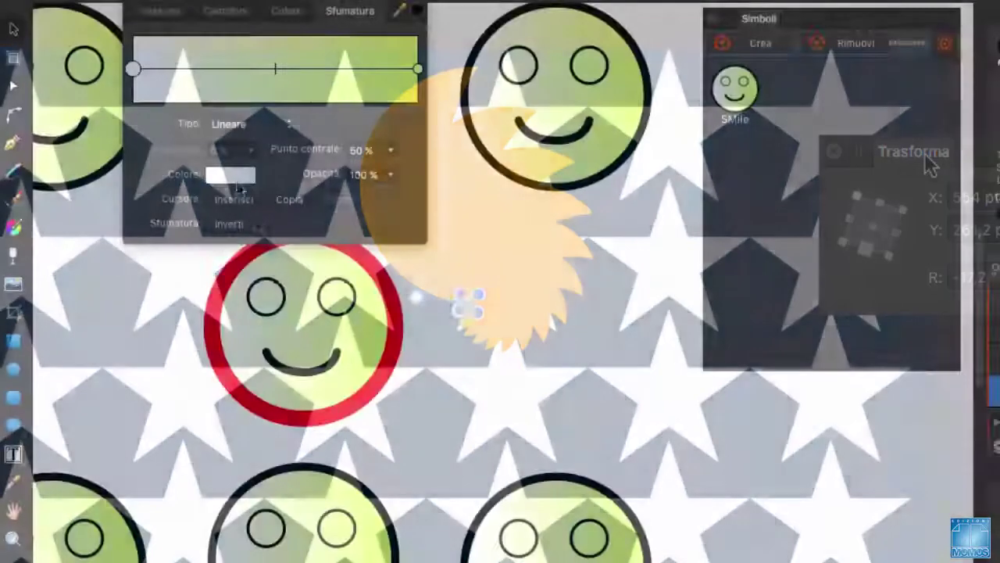
{"action": "left_click", "coordinate": [247, 179]}
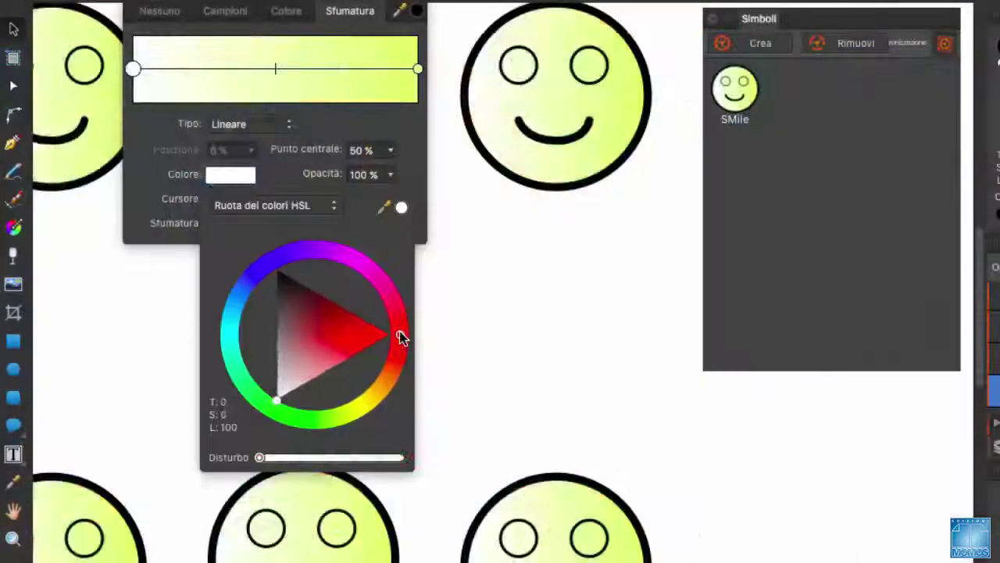
{"action": "left_click_drag", "start_coordinate": [399, 336], "coordinate": [403, 385]}
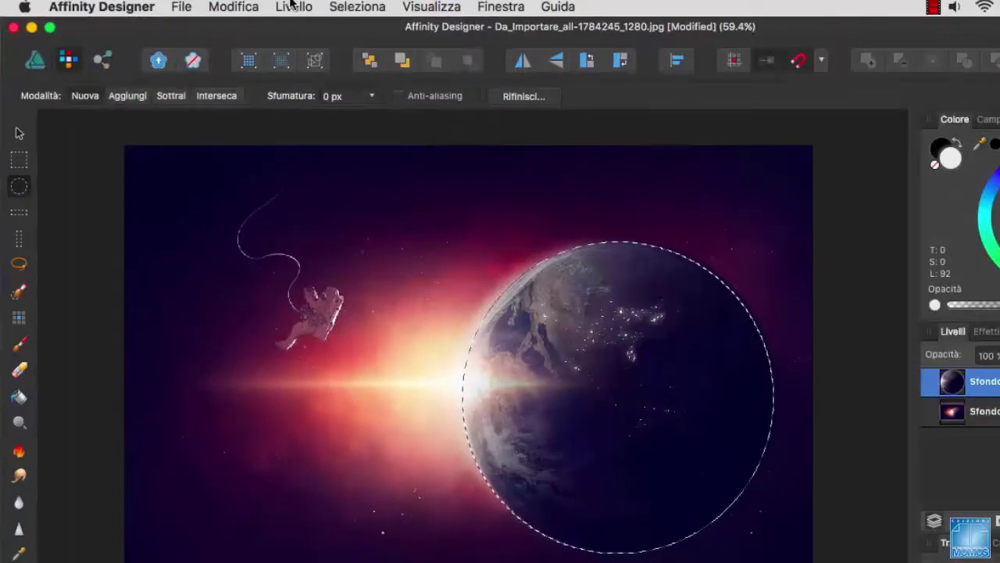
Deselect the circle, move the Earth copy to the bottom-left, and brush away its edges.
{"action": "left_click", "coordinate": [357, 7]}
{"action": "left_click", "coordinate": [354, 47]}
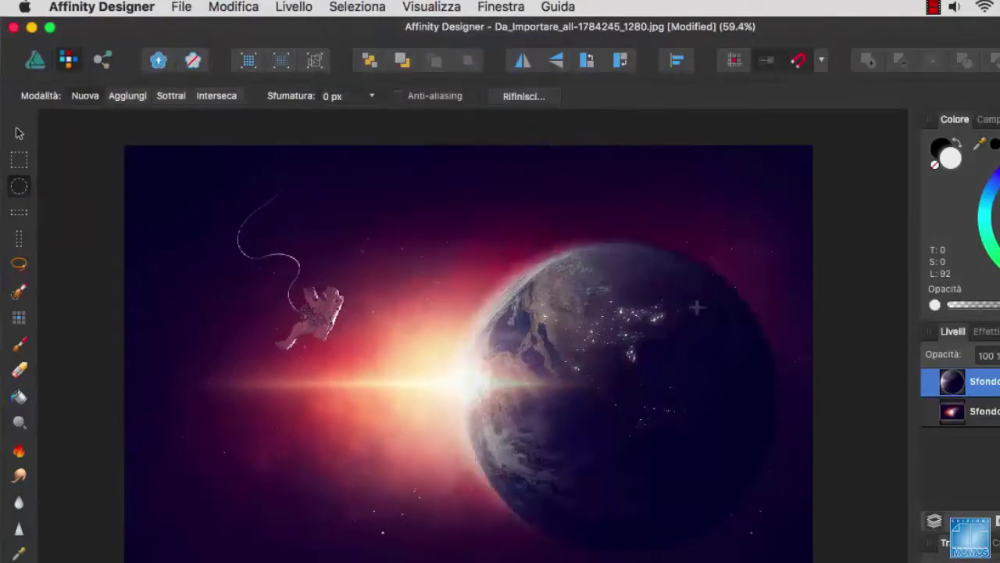
{"action": "left_click", "coordinate": [18, 133]}
{"action": "left_click_drag", "start_coordinate": [655, 350], "coordinate": [229, 499]}
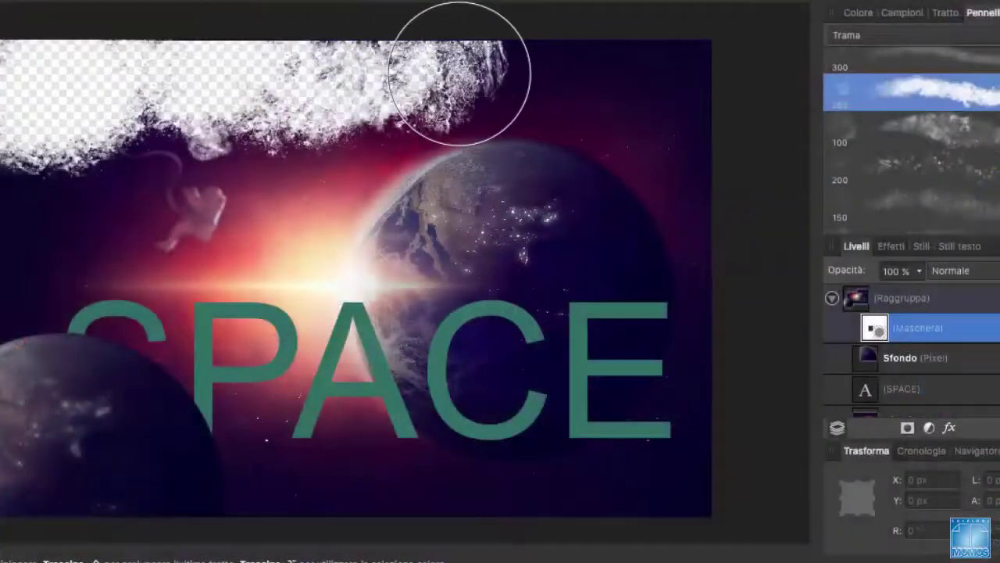
{"action": "mouse_move", "coordinate": [459, 75]}
{"action": "left_mouse_down"}
{"action": "mouse_move", "coordinate": [636, 83]}
{"action": "mouse_move", "coordinate": [654, 161]}
{"action": "left_mouse_up"}
{"action": "mouse_move", "coordinate": [11, 458]}
{"action": "left_mouse_down"}
{"action": "mouse_move", "coordinate": [130, 500]}
{"action": "mouse_move", "coordinate": [631, 514]}
{"action": "mouse_move", "coordinate": [726, 398]}
{"action": "mouse_move", "coordinate": [703, 195]}
{"action": "mouse_move", "coordinate": [289, 44]}
{"action": "mouse_move", "coordinate": [22, 250]}
{"action": "mouse_move", "coordinate": [4, 457]}
{"action": "left_mouse_up"}
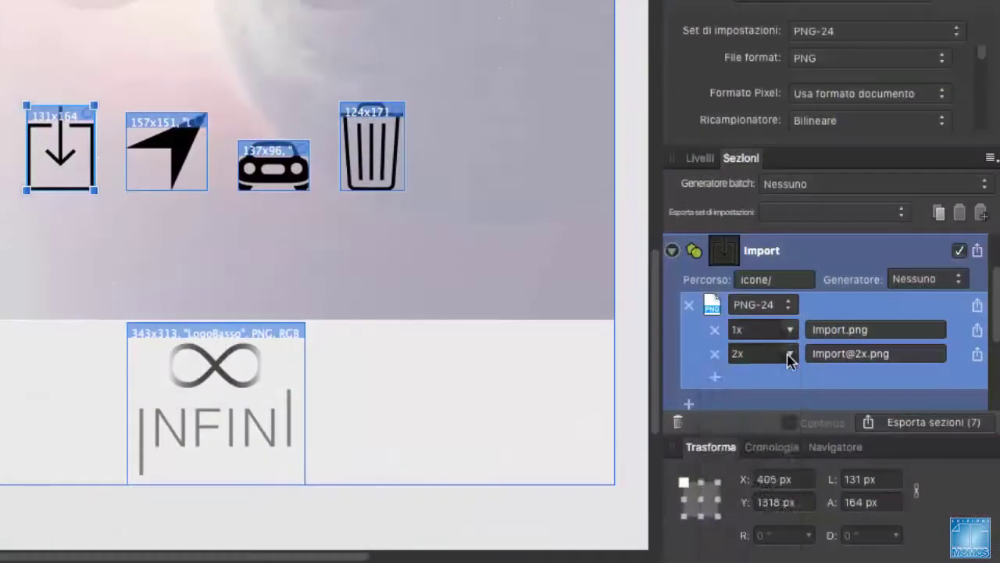
Open the Import slice's 2x export scale dropdown in the Sezioni panel.
{"action": "left_click", "coordinate": [789, 355]}
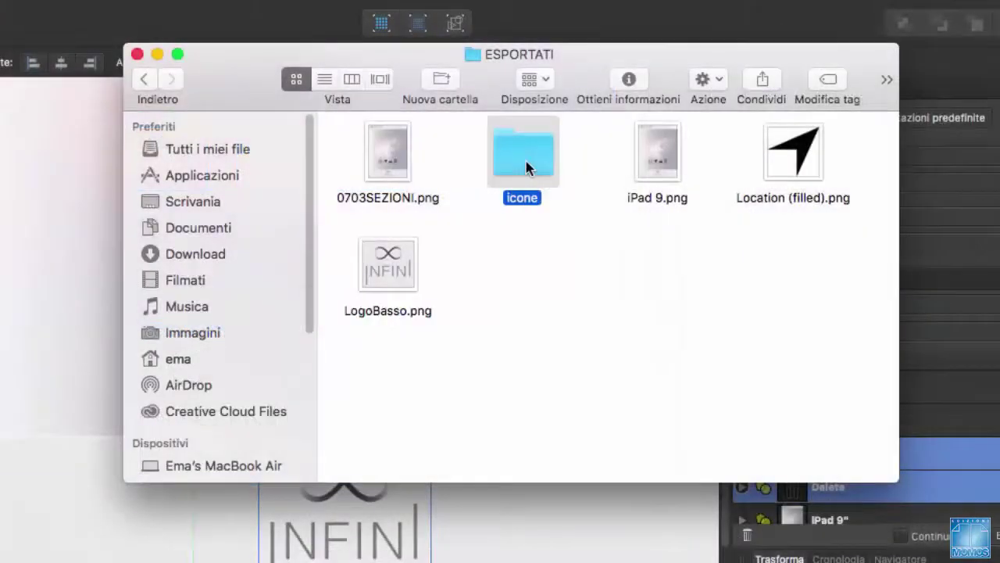
Quick Look through the Car.png icon sizes in icone, then adjust the curve and white shape edges.
{"action": "double_click", "coordinate": [524, 156]}
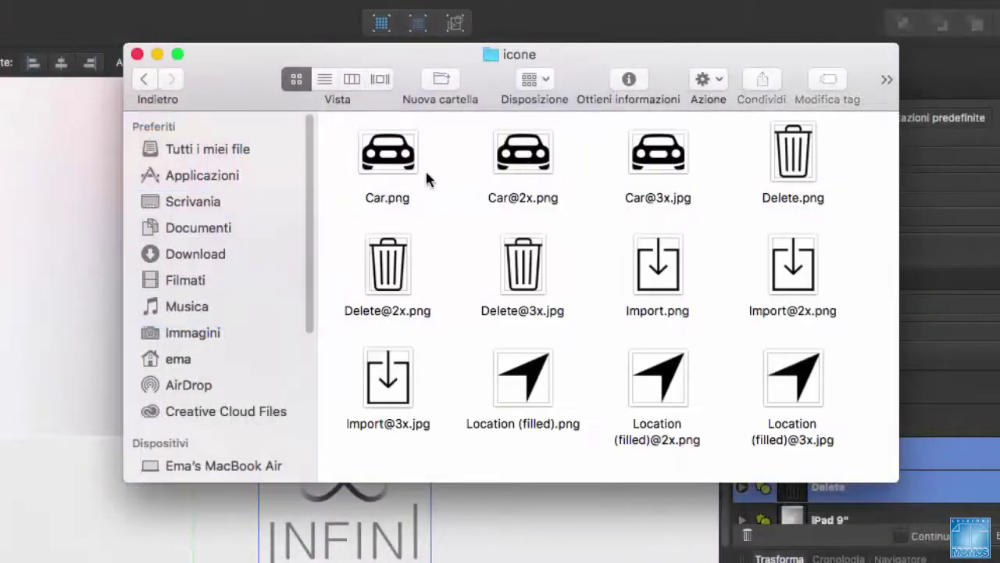
{"action": "left_click", "coordinate": [393, 163]}
{"action": "key", "text": "space"}
{"action": "key", "text": "space"}
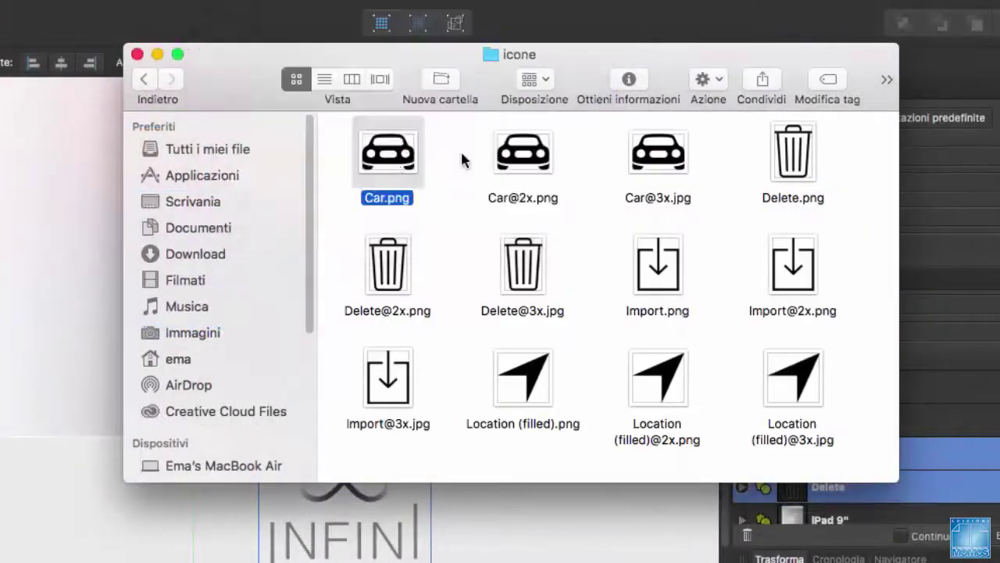
{"action": "key", "text": "space"}
{"action": "key", "text": "Right"}
{"action": "key", "text": "Right"}
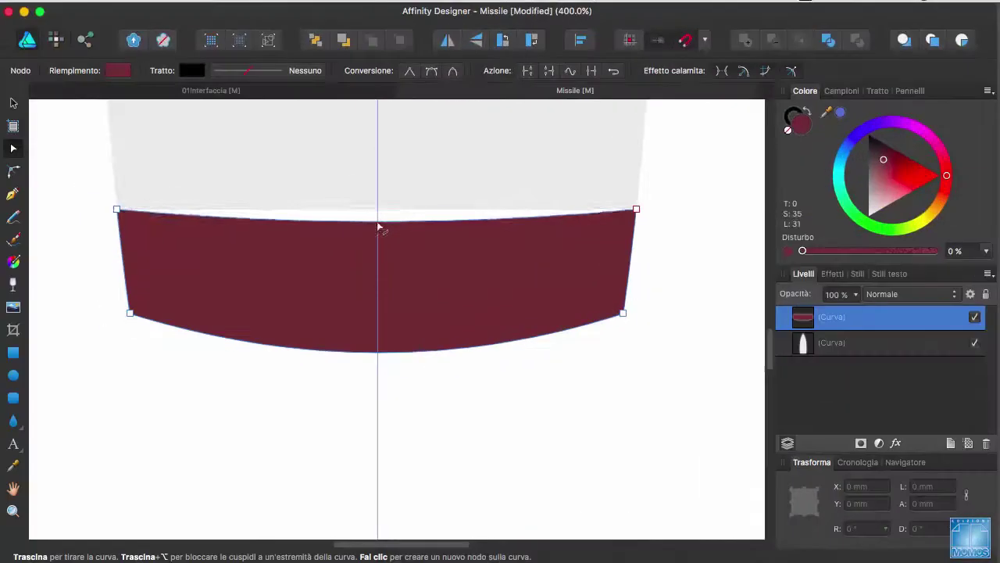
{"action": "left_click_drag", "start_coordinate": [379, 226], "coordinate": [380, 237]}
{"action": "left_click", "coordinate": [381, 210]}
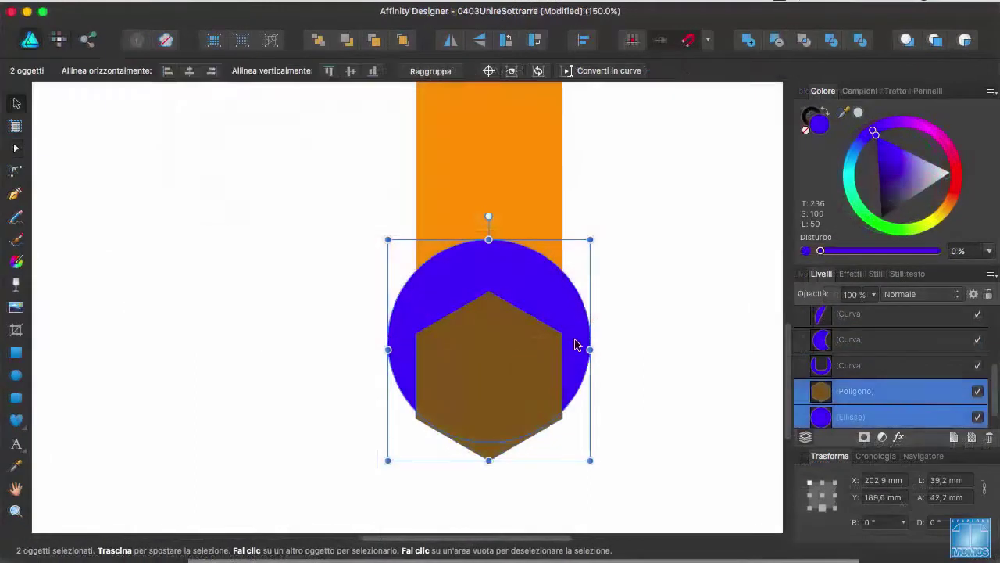
Subtract the hexagon from the blue circle and merge the three wrench pieces with Aggiungi.
{"action": "left_click", "coordinate": [778, 42]}
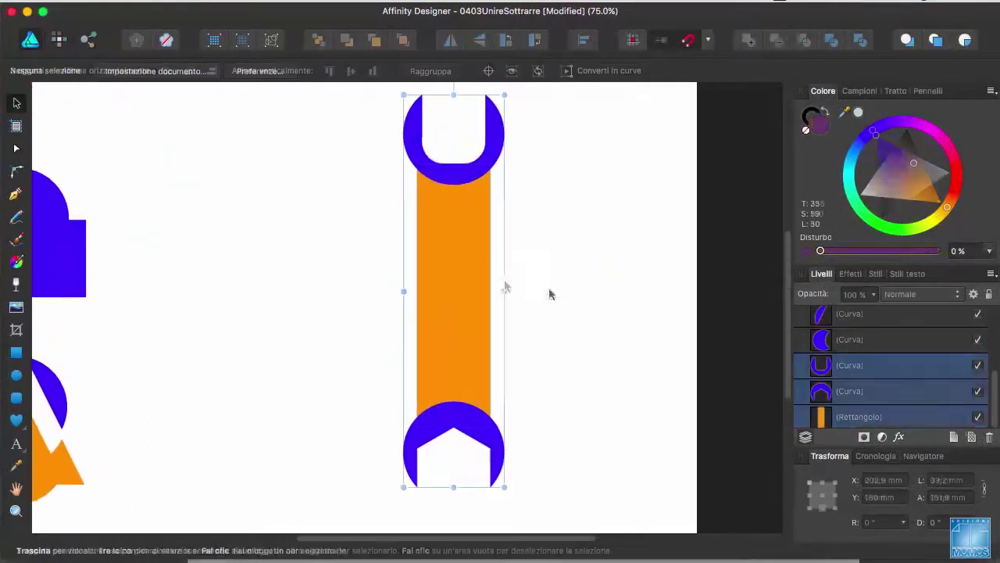
{"action": "left_click", "coordinate": [748, 42]}
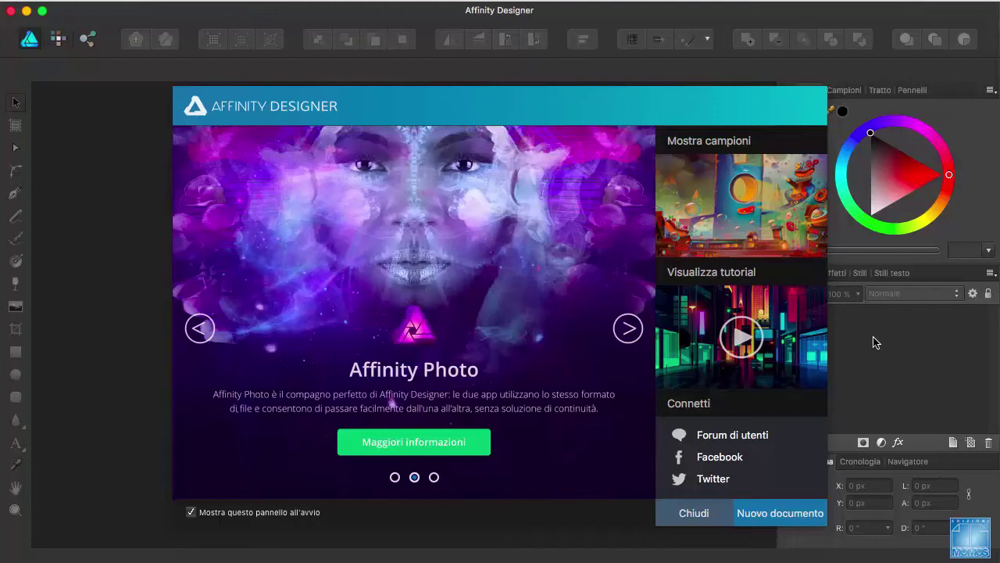
Open the Mostra campioni samples and page four times to reach Native Plutonian, Toxic Land, Wacko the Pirate and Bummer.
{"action": "left_click", "coordinate": [626, 330]}
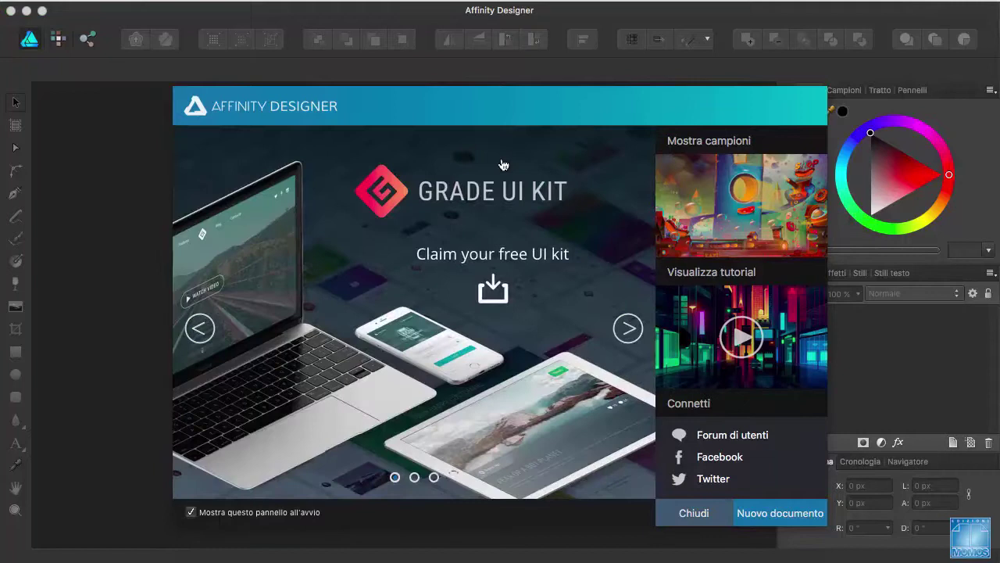
{"action": "left_click", "coordinate": [737, 201]}
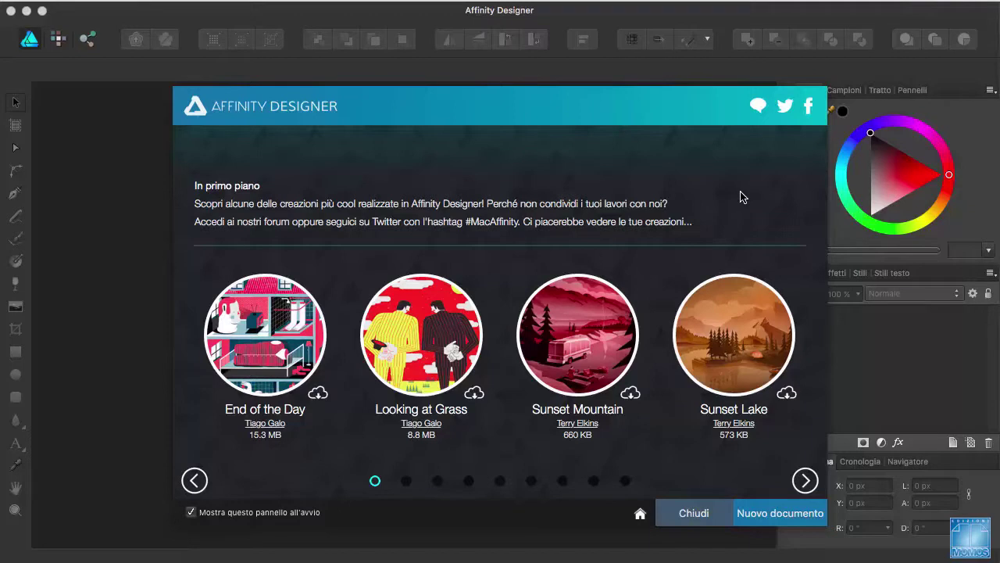
{"action": "left_click", "coordinate": [804, 480]}
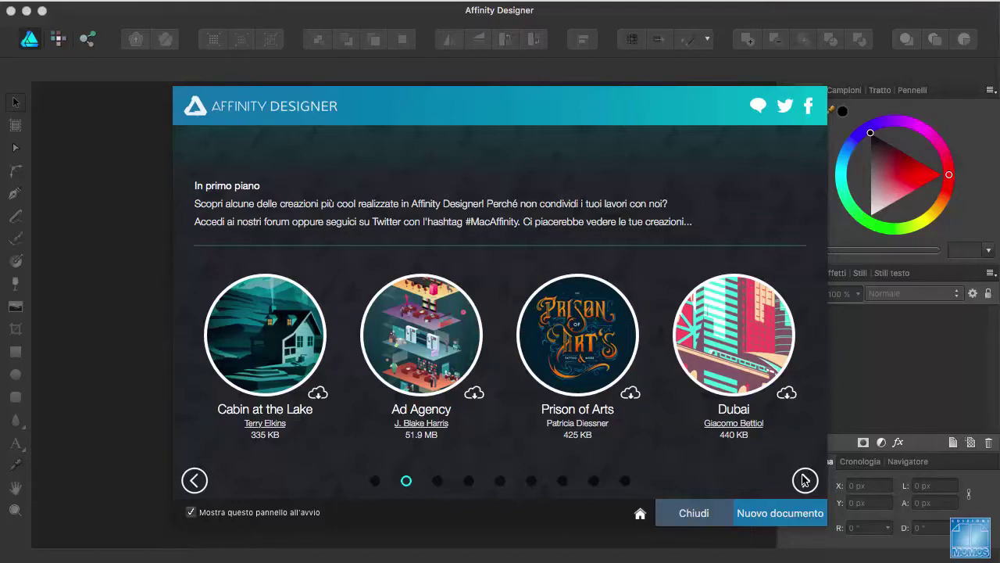
{"action": "left_click", "coordinate": [804, 481]}
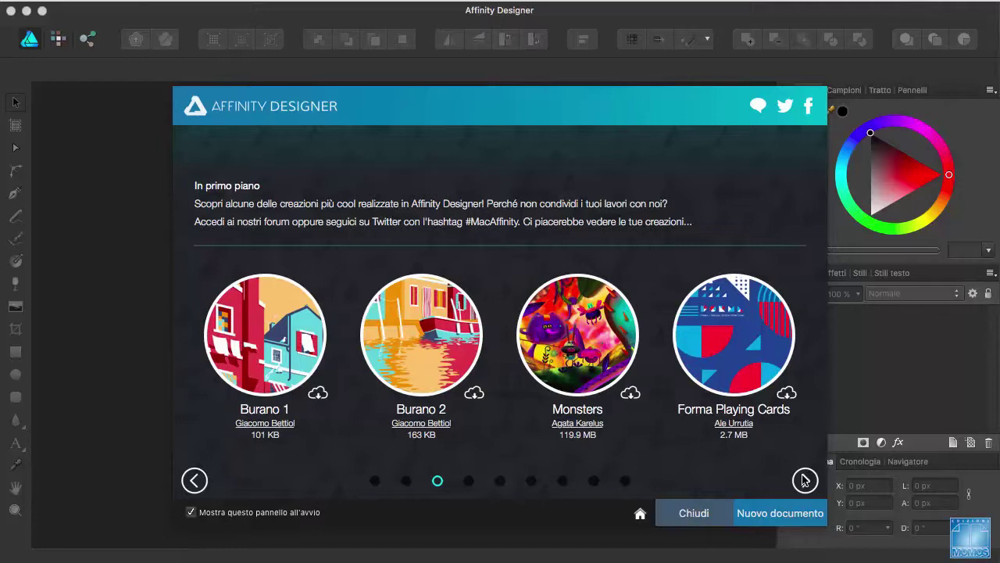
{"action": "left_click", "coordinate": [804, 481]}
{"action": "left_click", "coordinate": [804, 481]}
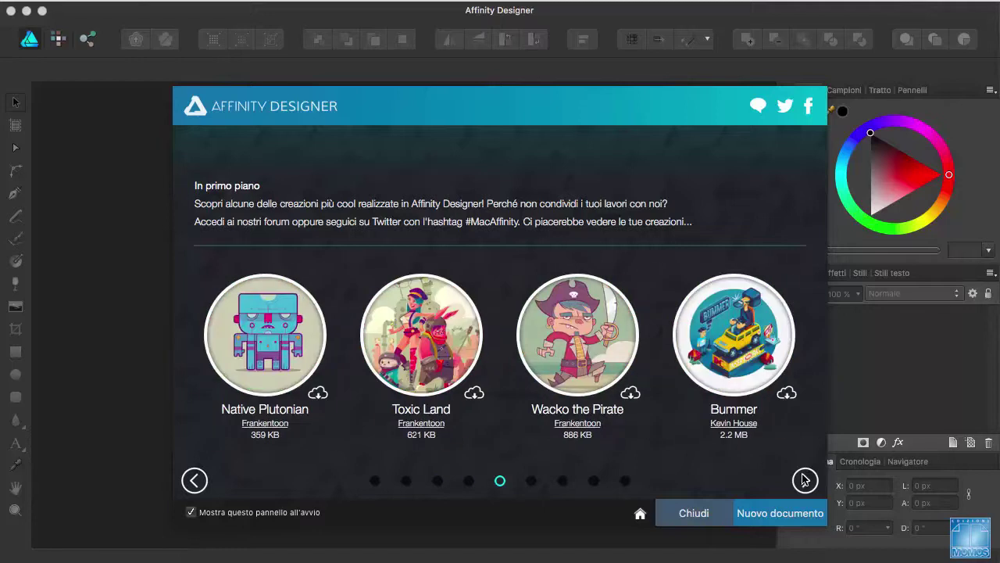